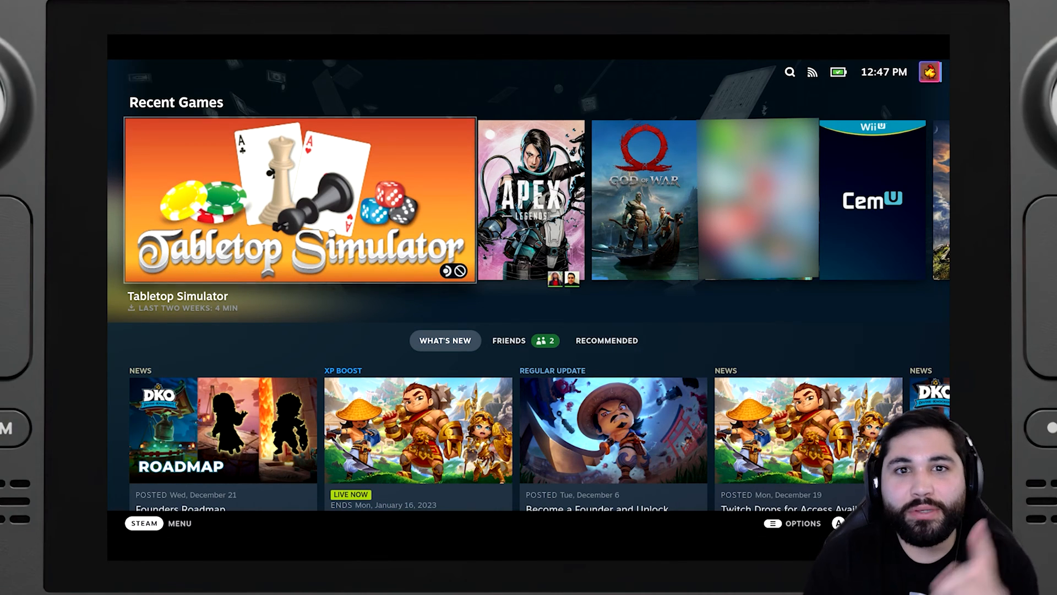
Switch the Steam Deck from Gaming Mode to desktop mode via the Steam menu's Power options
key("ctrl+1")
key("Down")
key("Down")
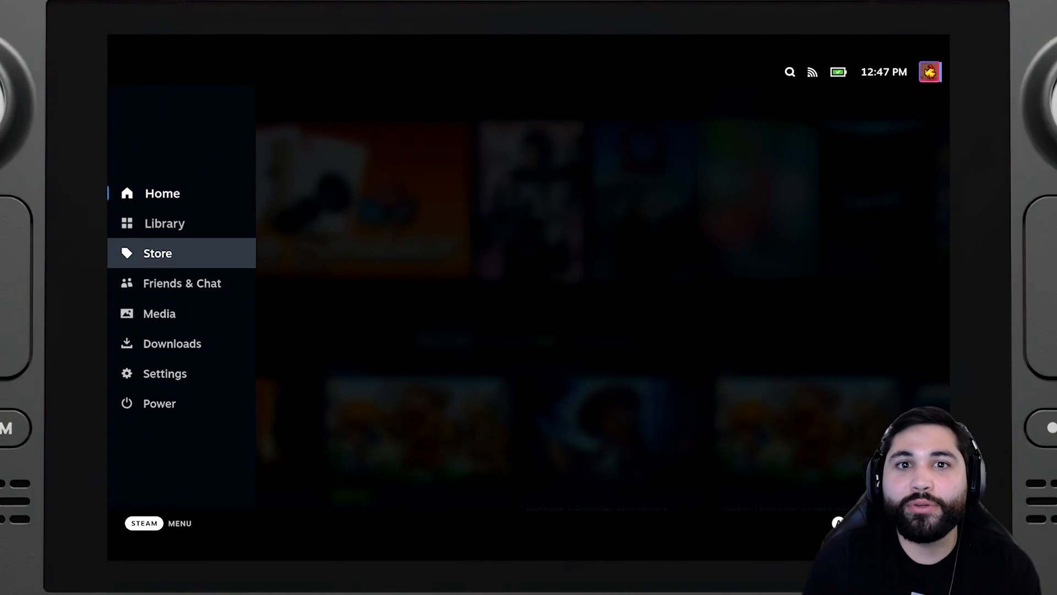
key("Down")
key("Down")
key("Down")
key("Down")
key("Down")
key("Return")
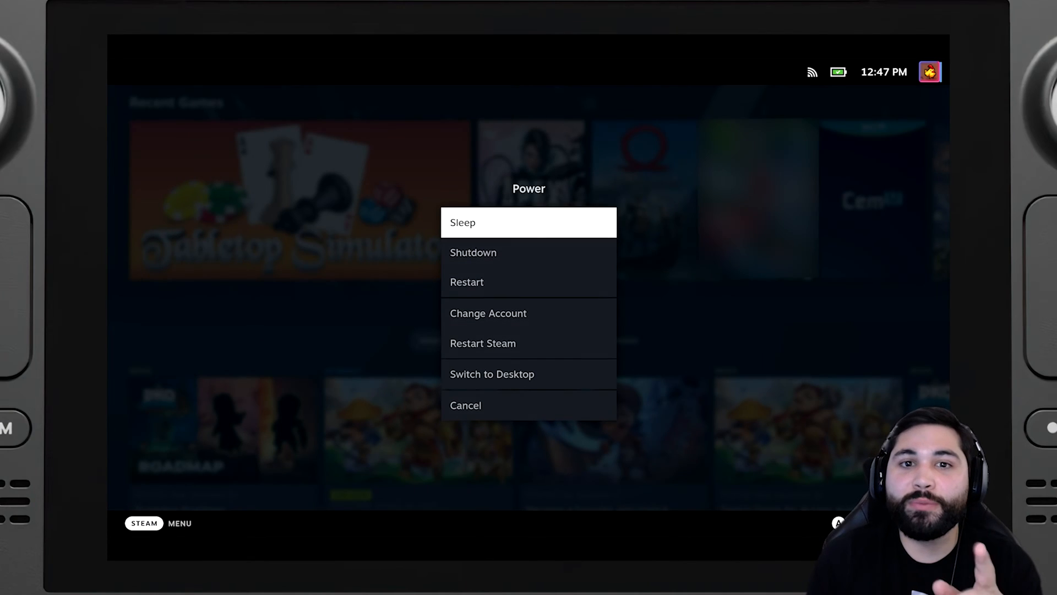
key("Down")
key("Down")
key("Down")
key("Down")
key("Down")
key("Return")
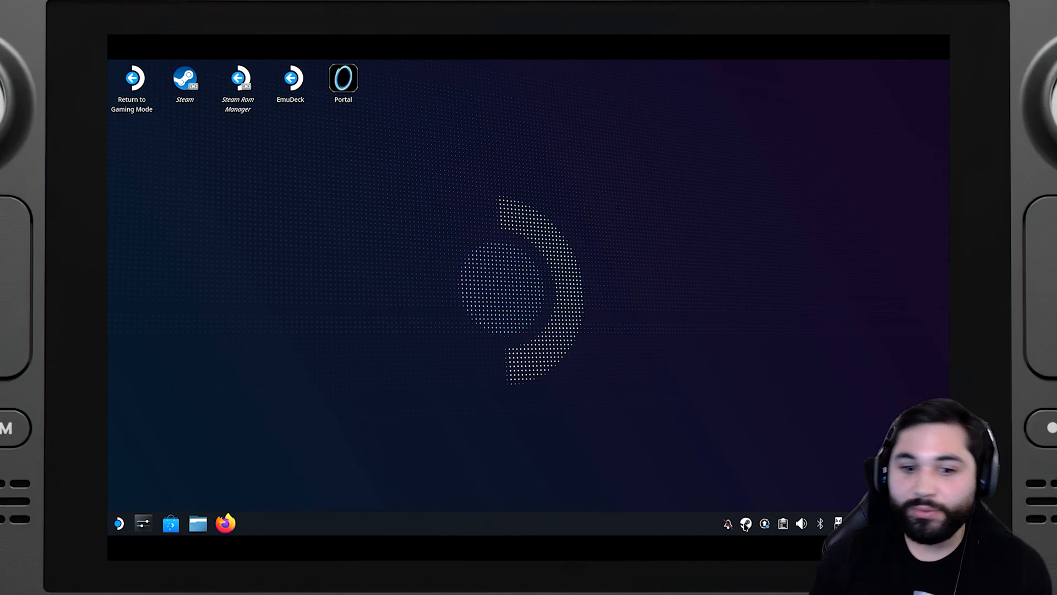
Launch Cemu from the Steam library via the tray icon, then close the Steam window
right_click(745, 525)
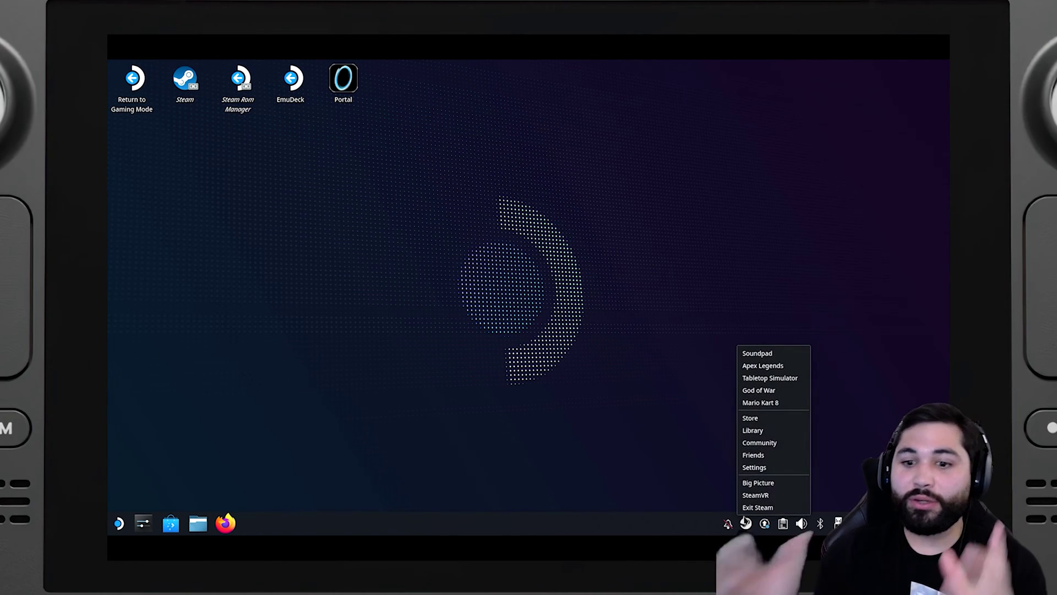
left_click(756, 433)
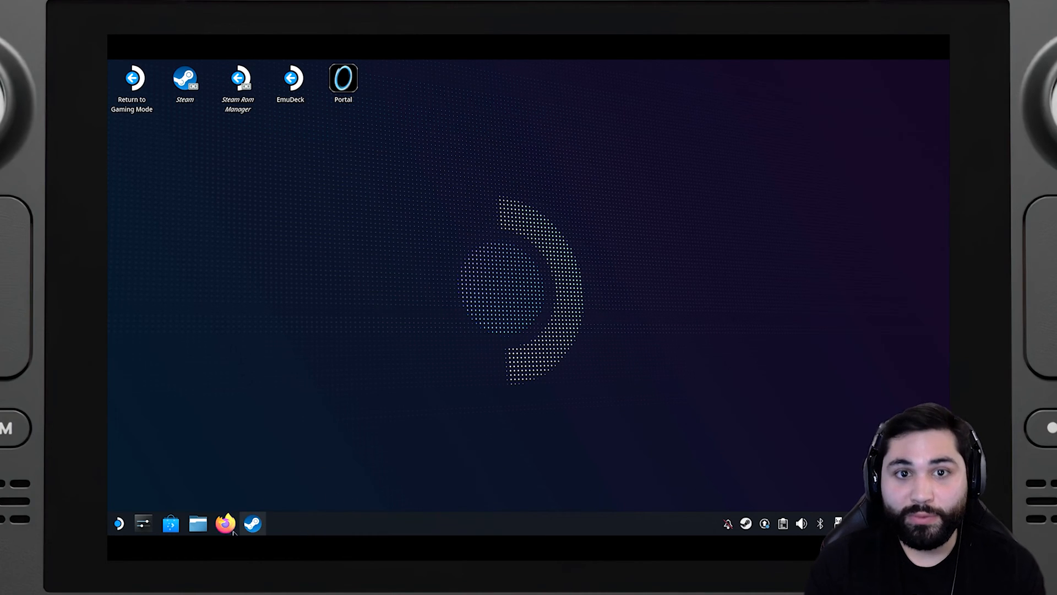
left_click(253, 523)
left_click(270, 248)
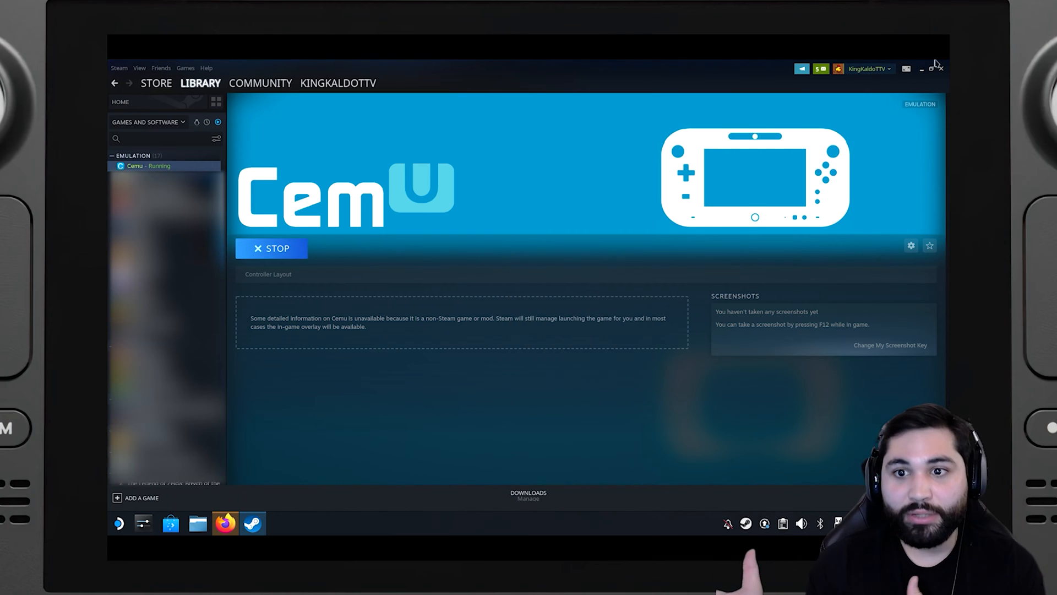
left_click(939, 68)
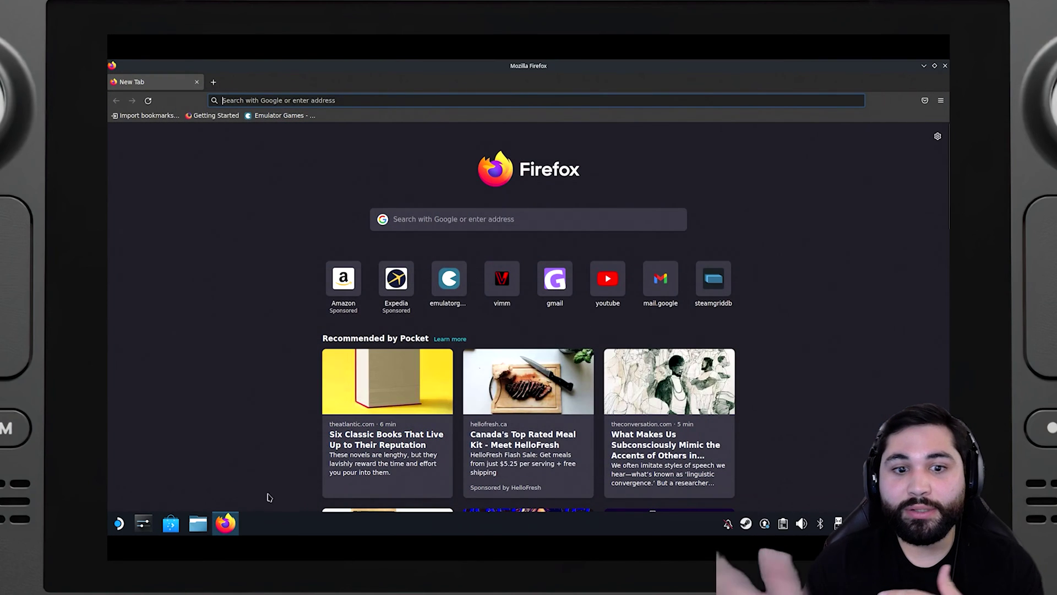
Maximize Cemu and open Input settings, checking Controller 2 before landing on Controller 3
left_click(944, 66)
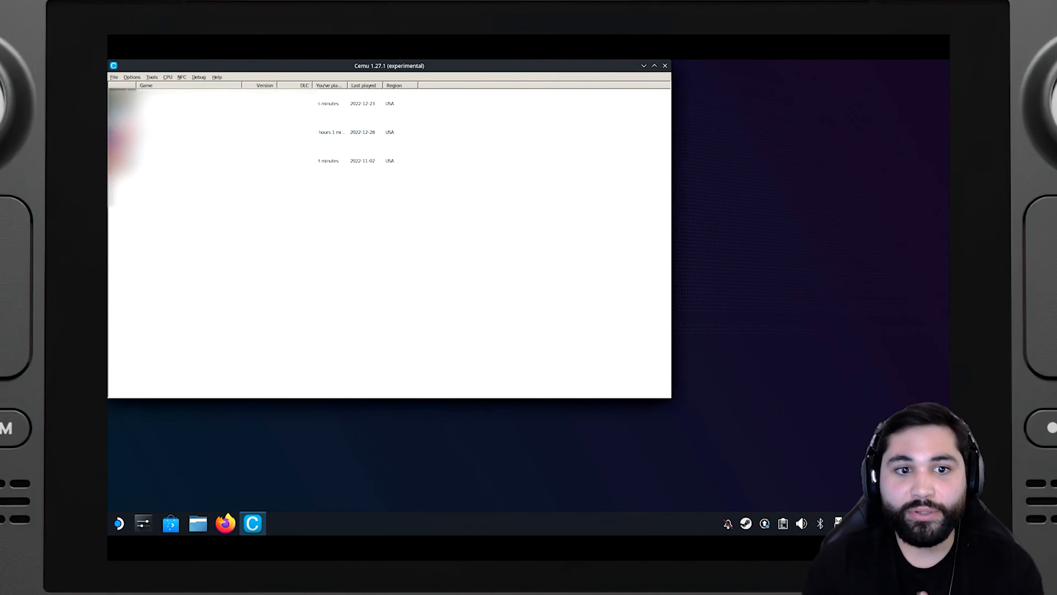
left_click(655, 67)
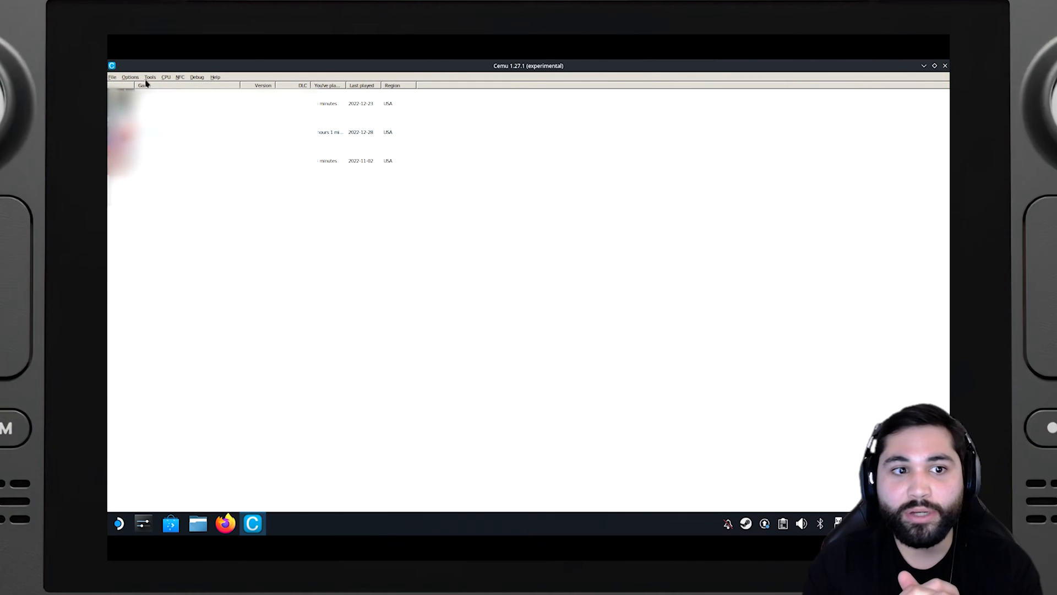
left_click(133, 77)
left_click(137, 119)
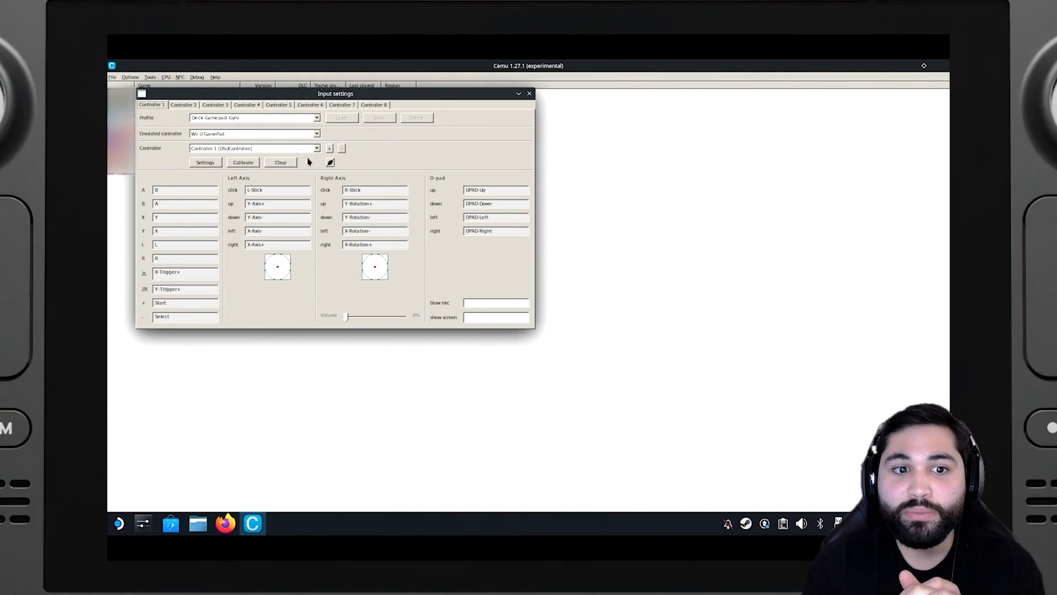
left_click(183, 105)
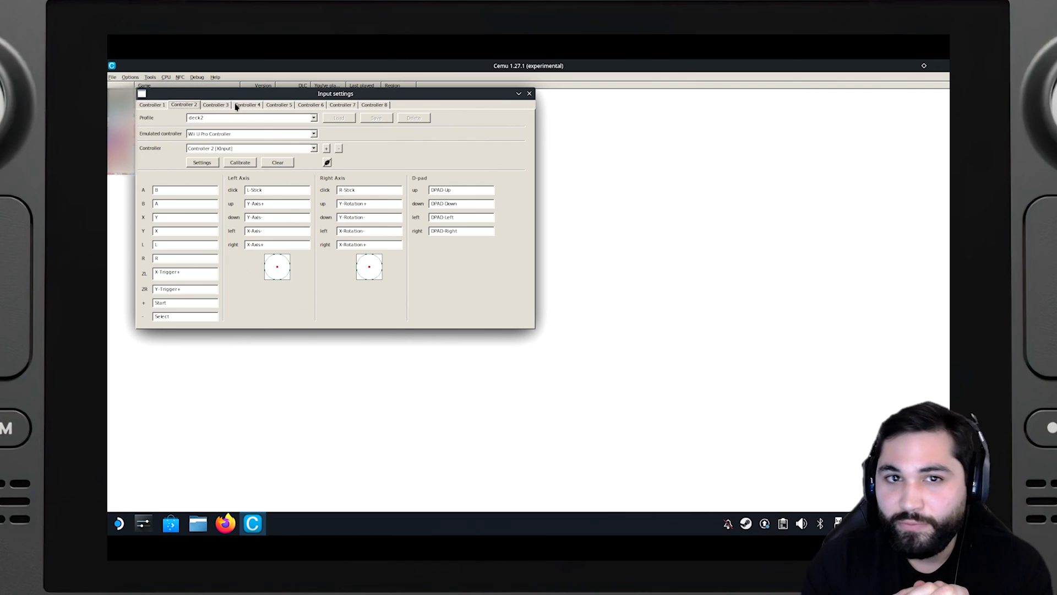
left_click(216, 105)
Begin adding a controller to Controller 3 with XInput as the API and browse the detected controllers
left_click(240, 150)
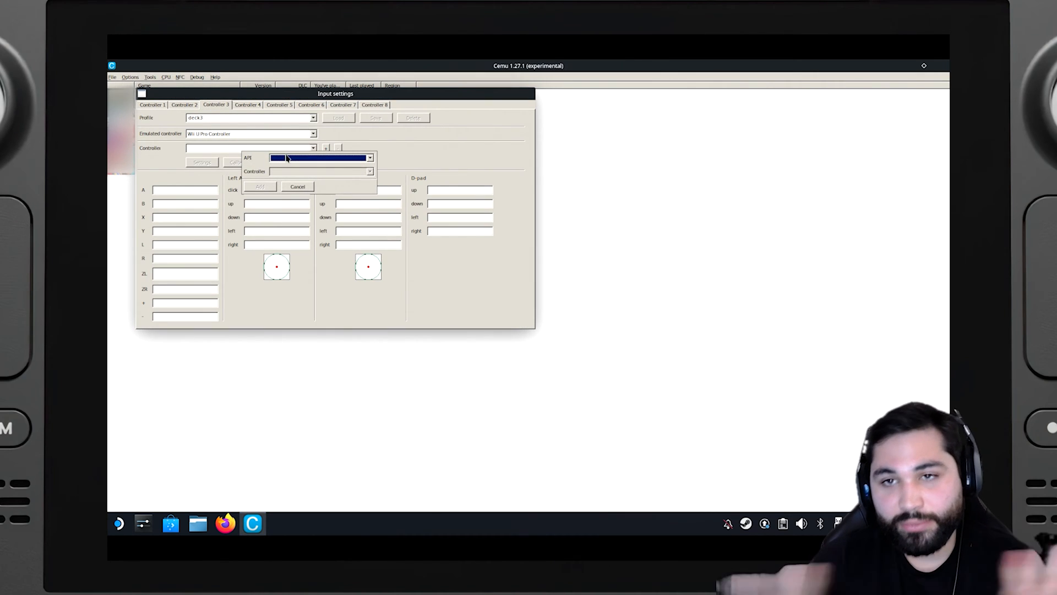
left_click(346, 164)
left_click(404, 180)
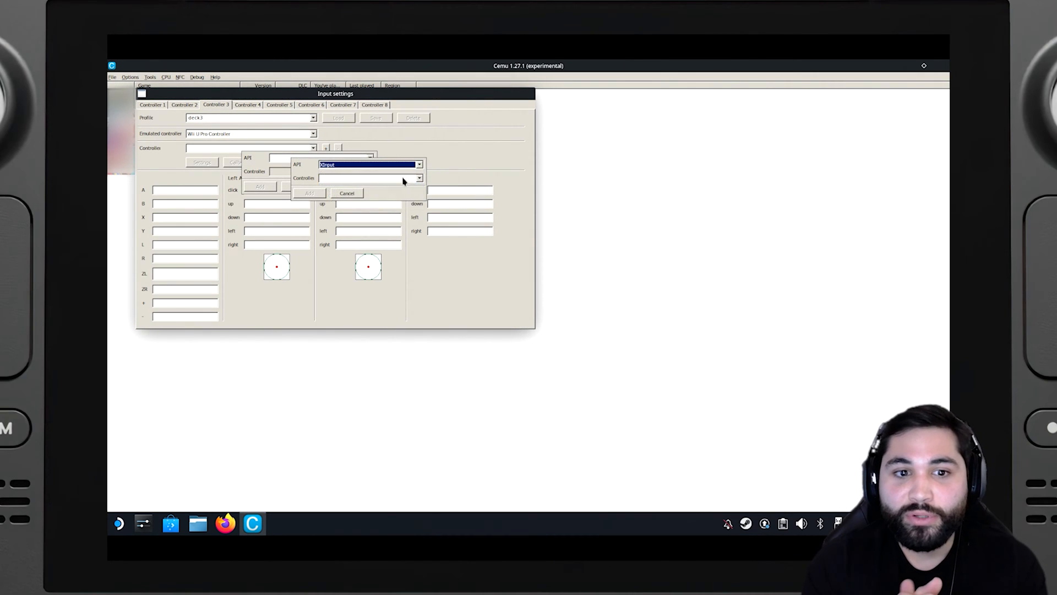
left_click(419, 178)
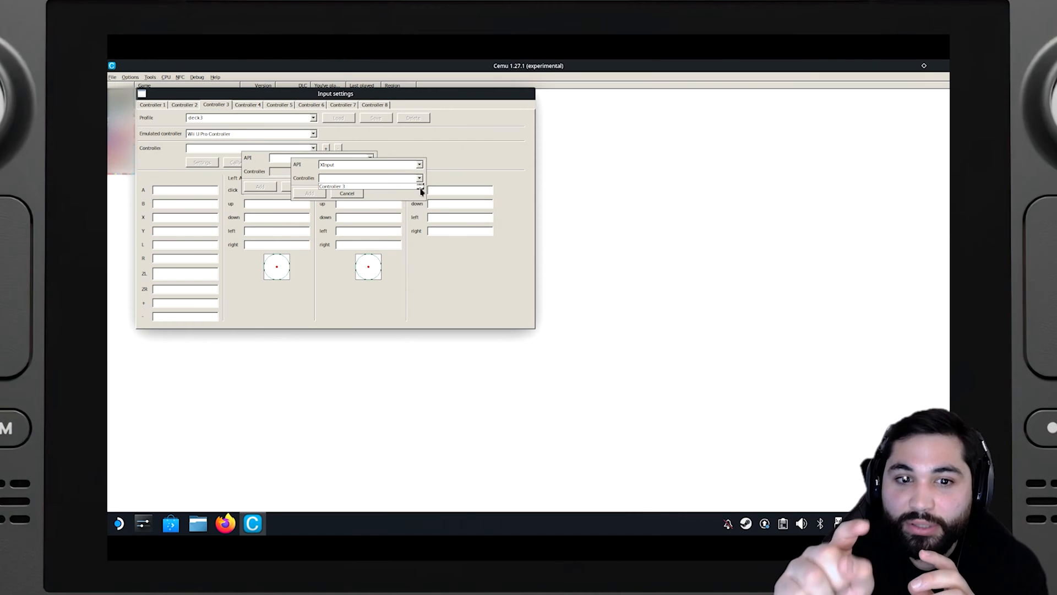
left_click(421, 188)
left_click(422, 188)
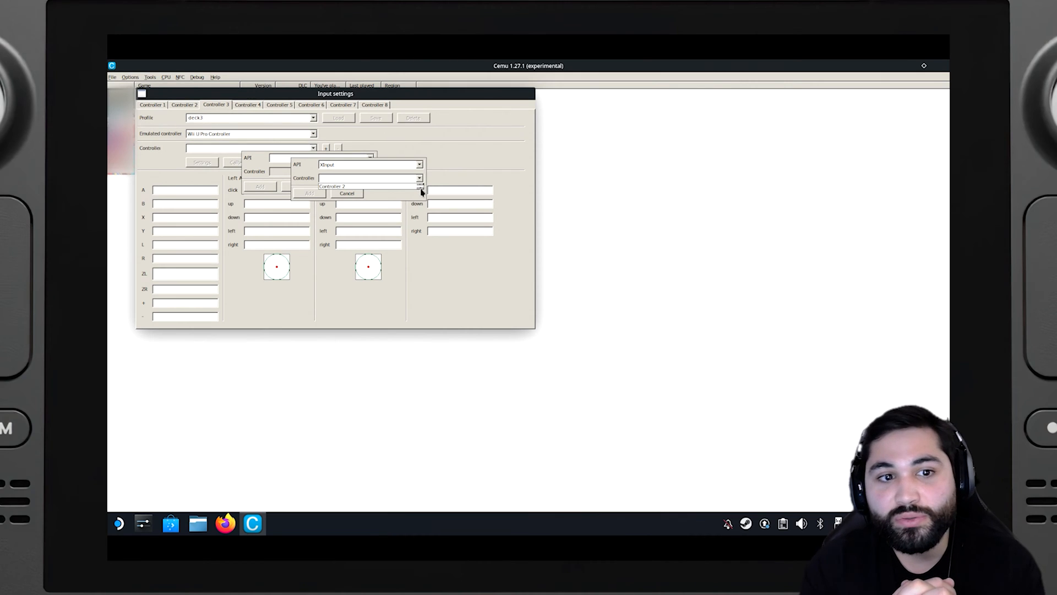
Dismiss the add-controller popups and revisit Controller 2 before returning to Controller 3
left_click(347, 193)
left_click(288, 190)
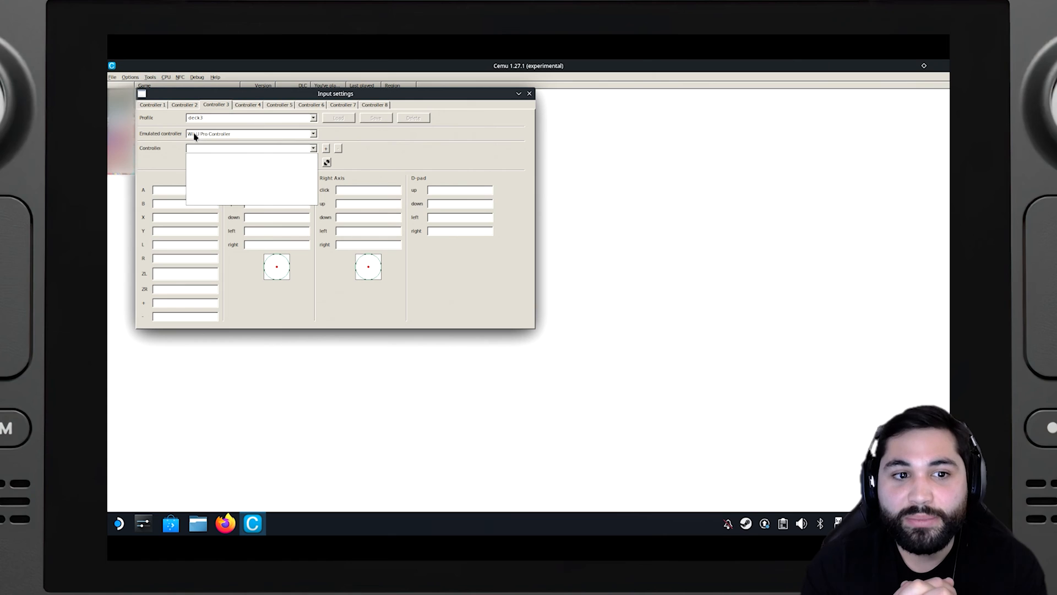
left_click(184, 104)
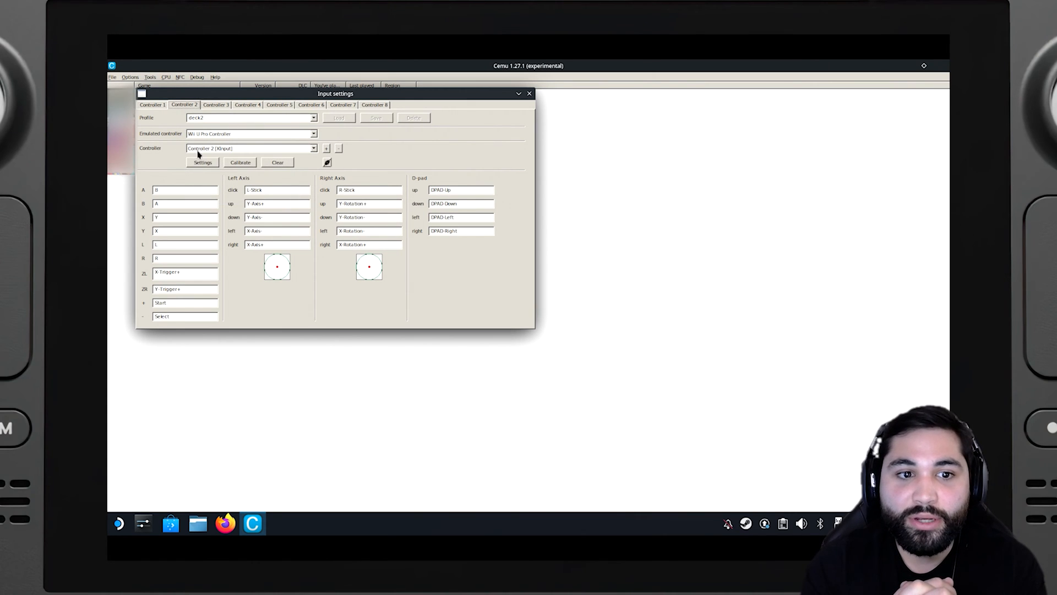
left_click(218, 105)
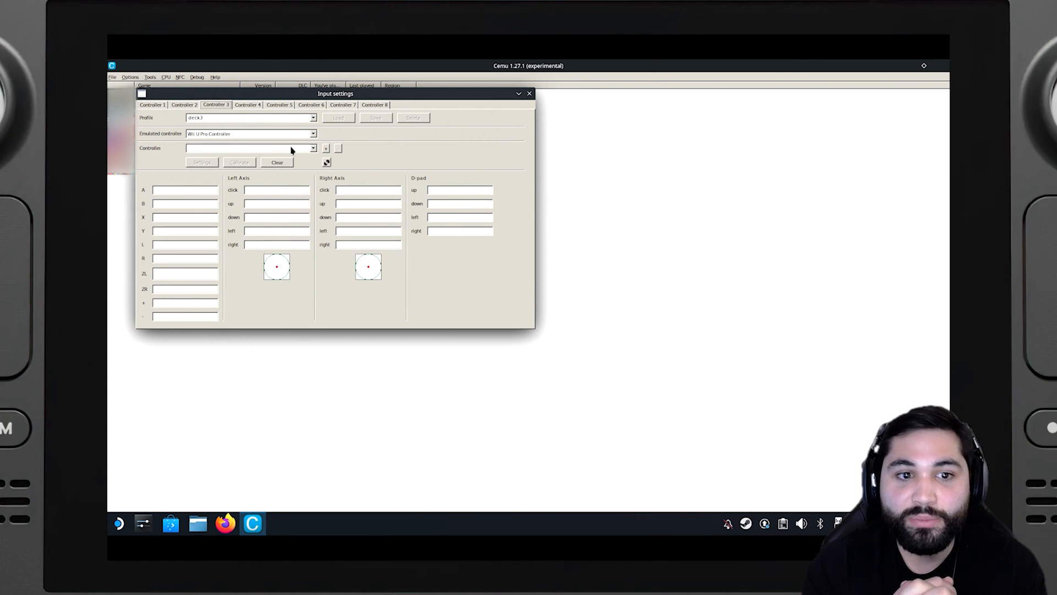
Add the detected XInput controller to the Controller 3 slot so its Wii U Pro Controller buttons map
left_click(326, 147)
left_click(443, 157)
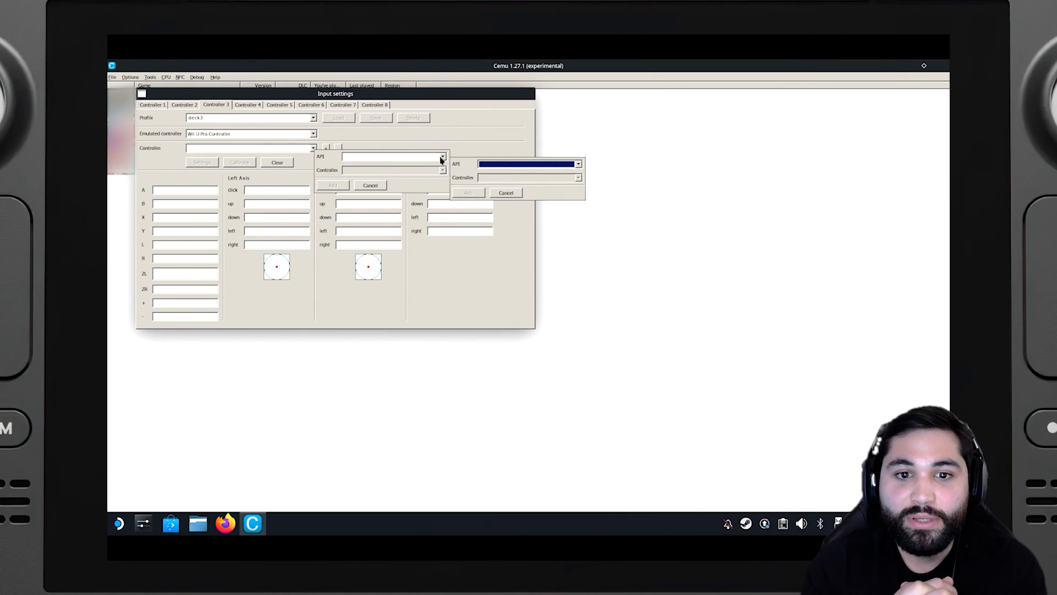
left_click(443, 159)
left_click(442, 157)
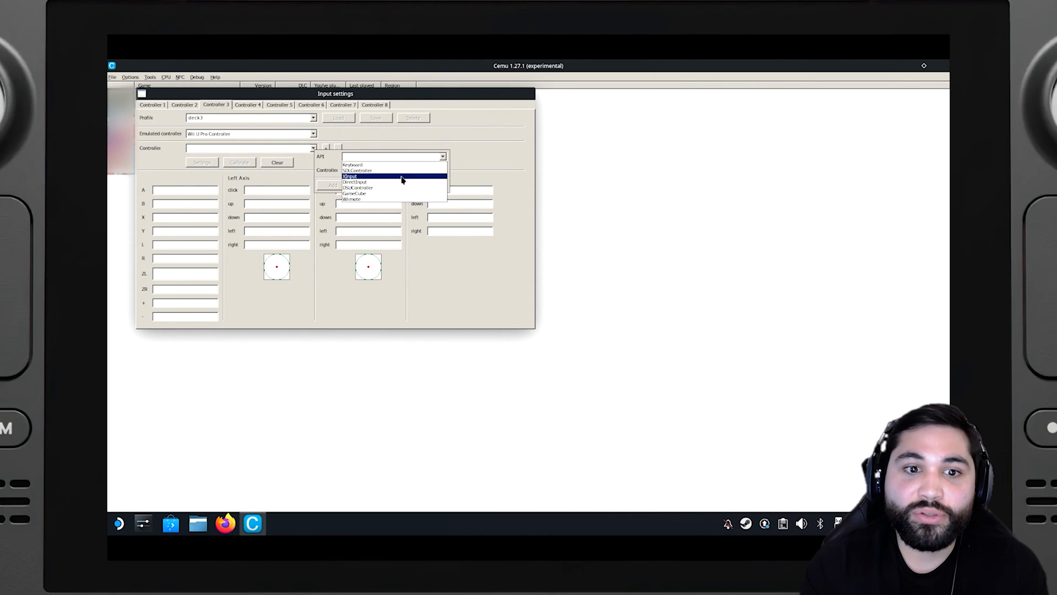
left_click(419, 178)
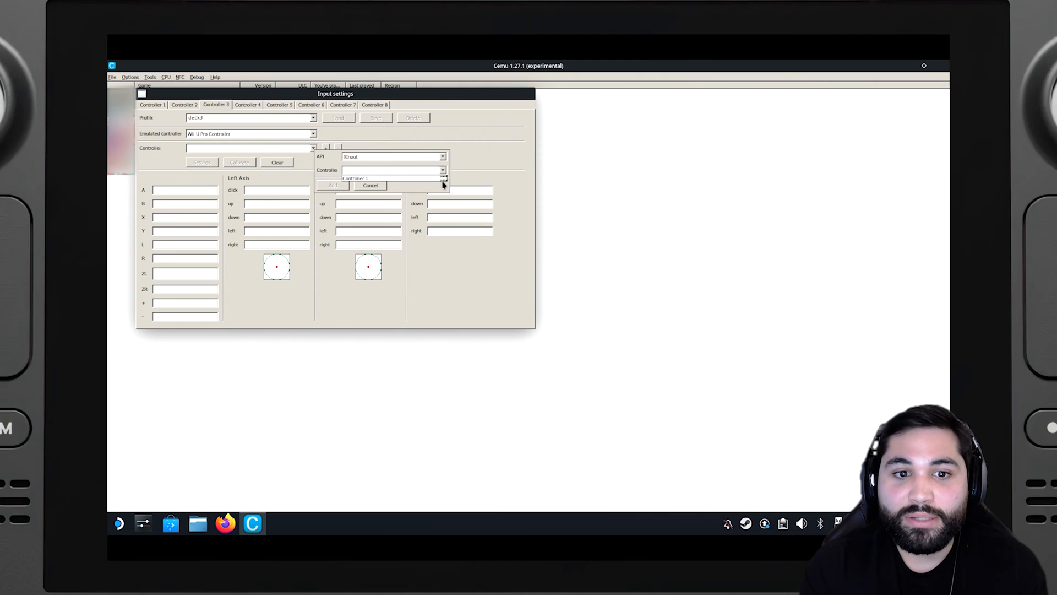
left_click(432, 179)
left_click(332, 186)
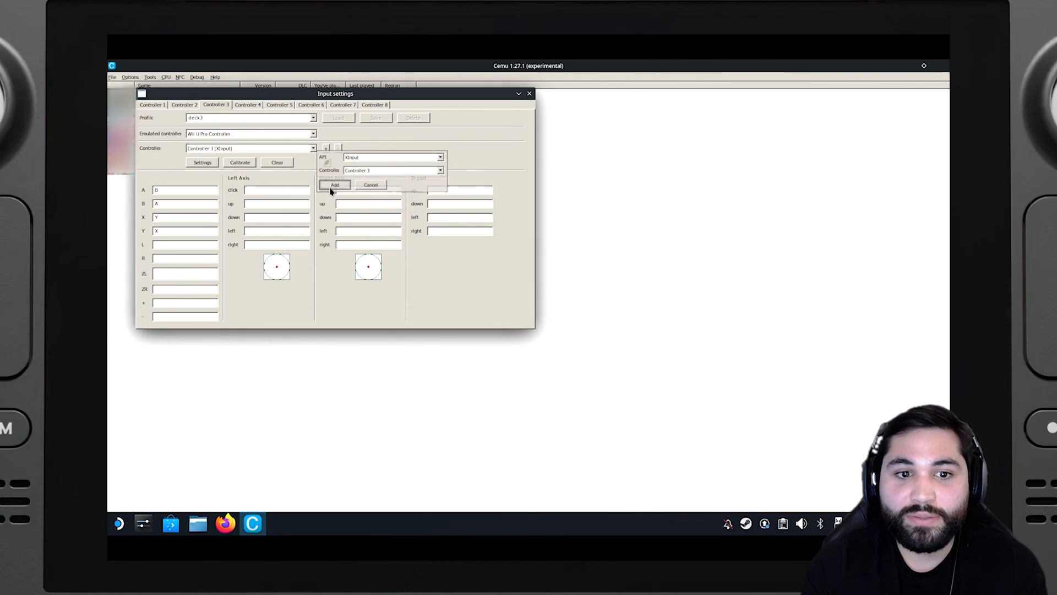
Review the Controller 4, 2 and 1 slots and settle back on a configured slot
left_click(248, 105)
left_click(213, 106)
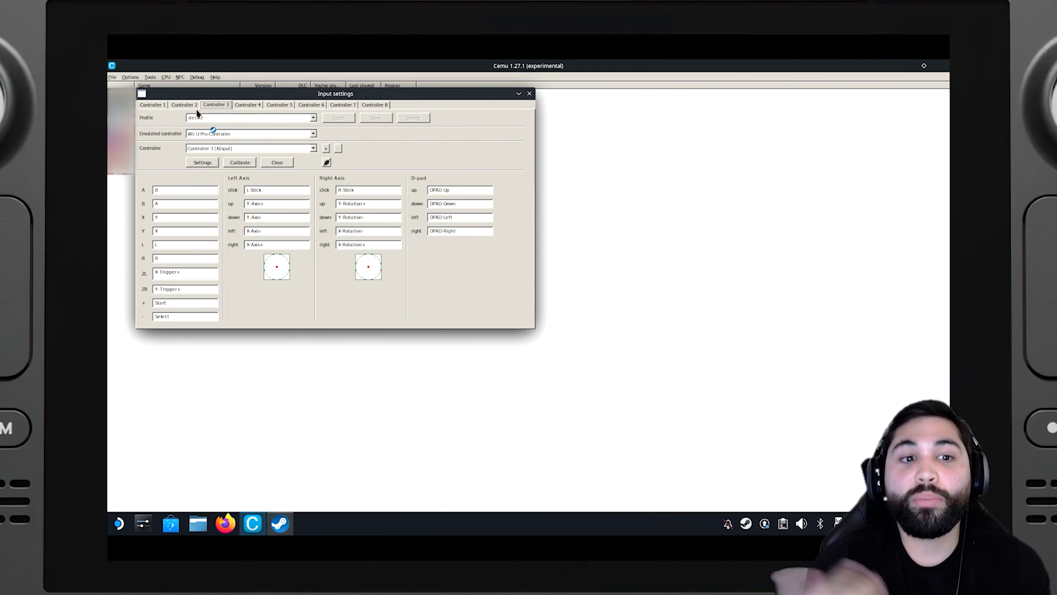
left_click(185, 105)
left_click(152, 104)
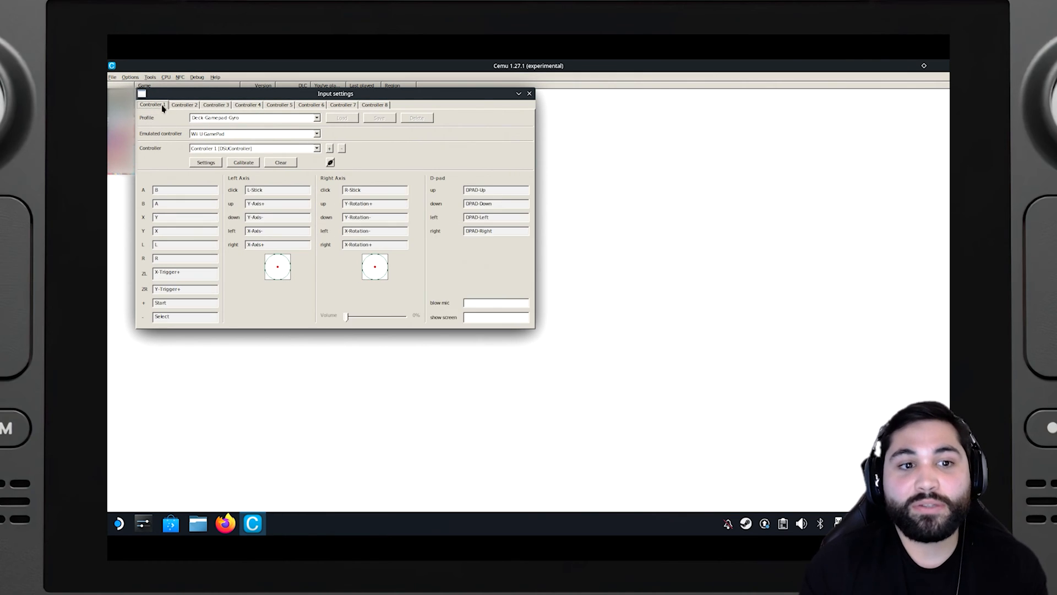
left_click(185, 104)
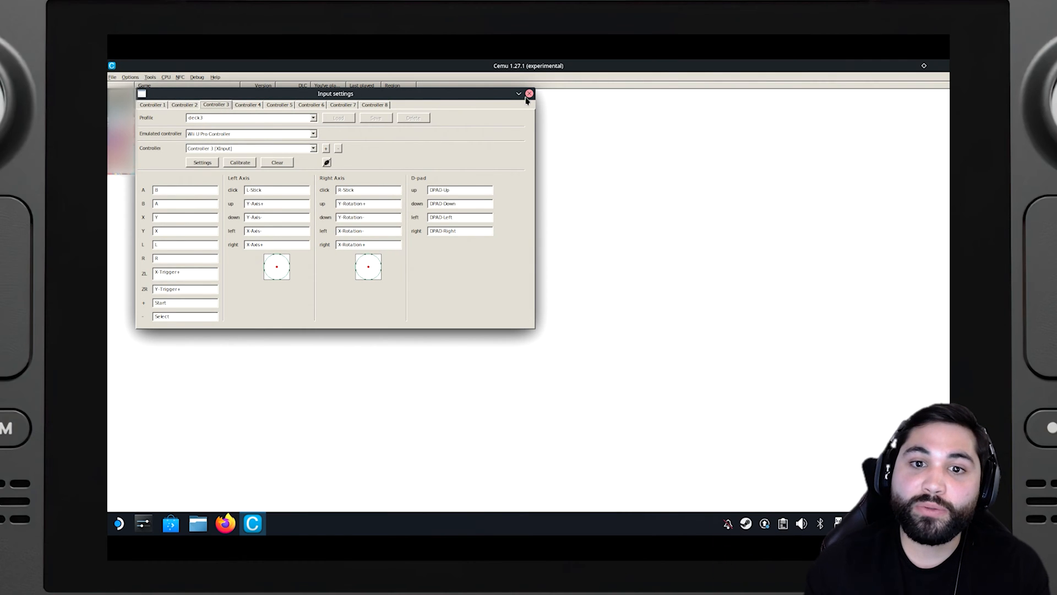
left_click(529, 94)
left_click(131, 77)
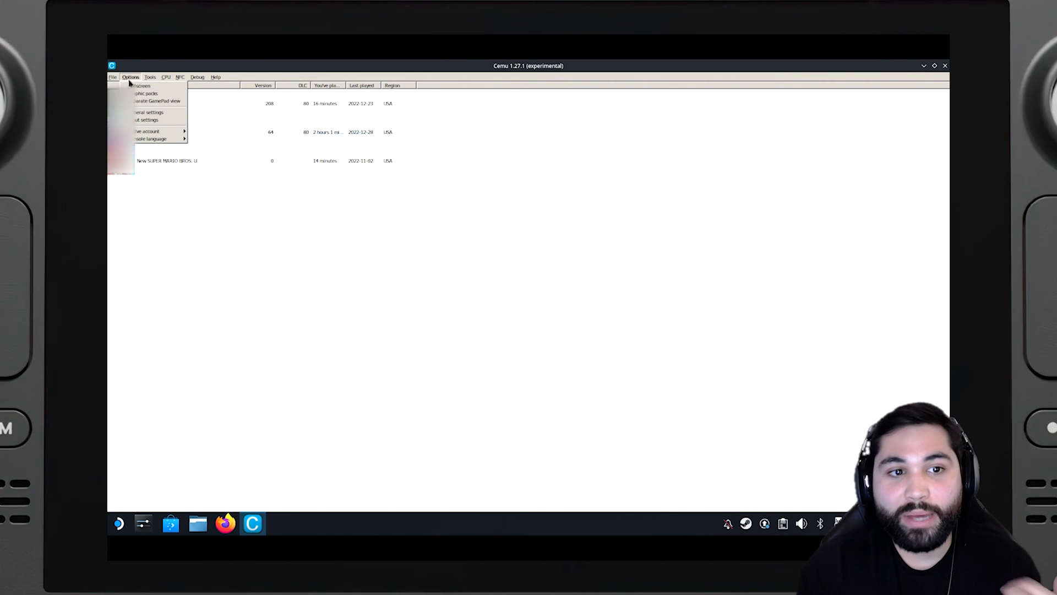
left_click(146, 121)
left_click(213, 105)
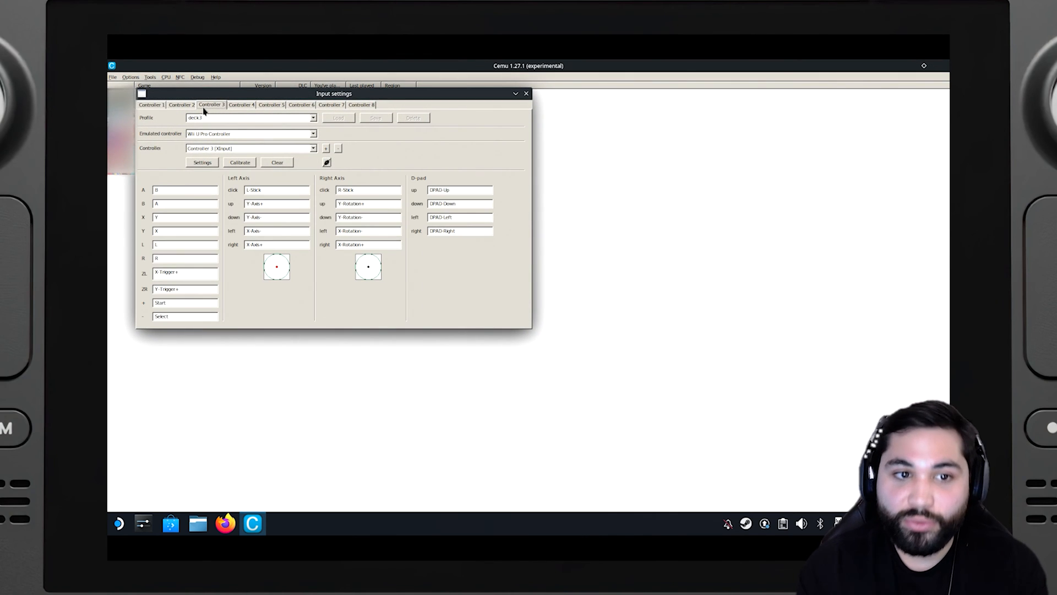
left_click(152, 106)
left_click(209, 107)
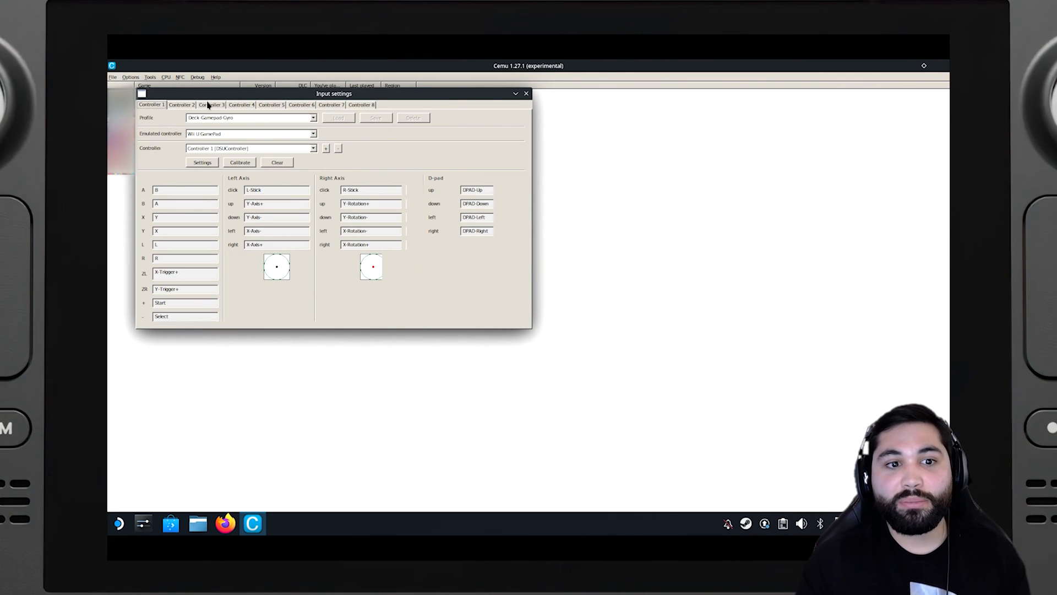
Set Controller 4's emulated controller to Wii U Pro Controller
left_click(238, 105)
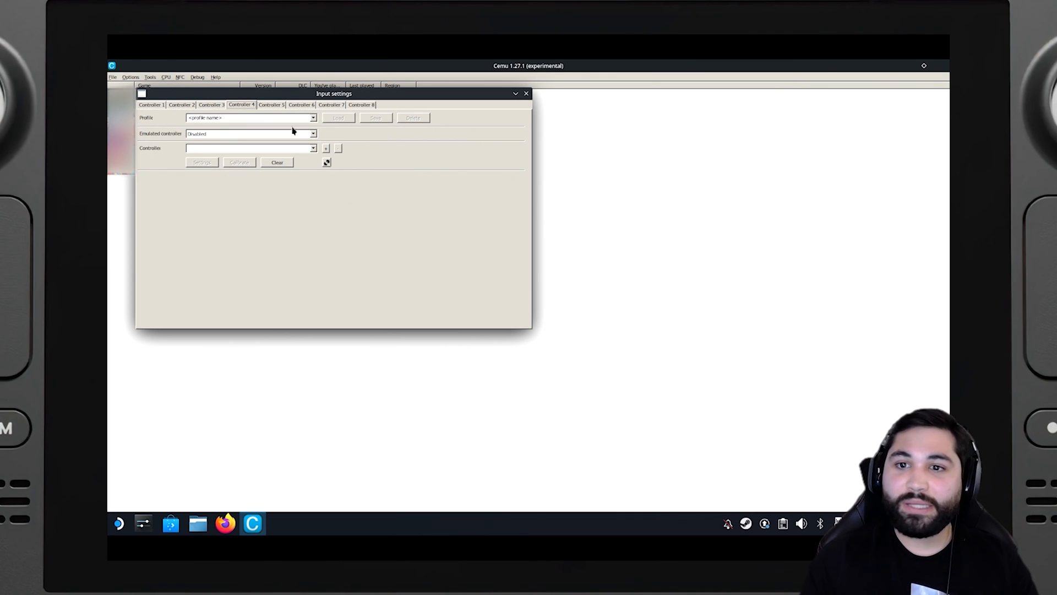
left_click(312, 135)
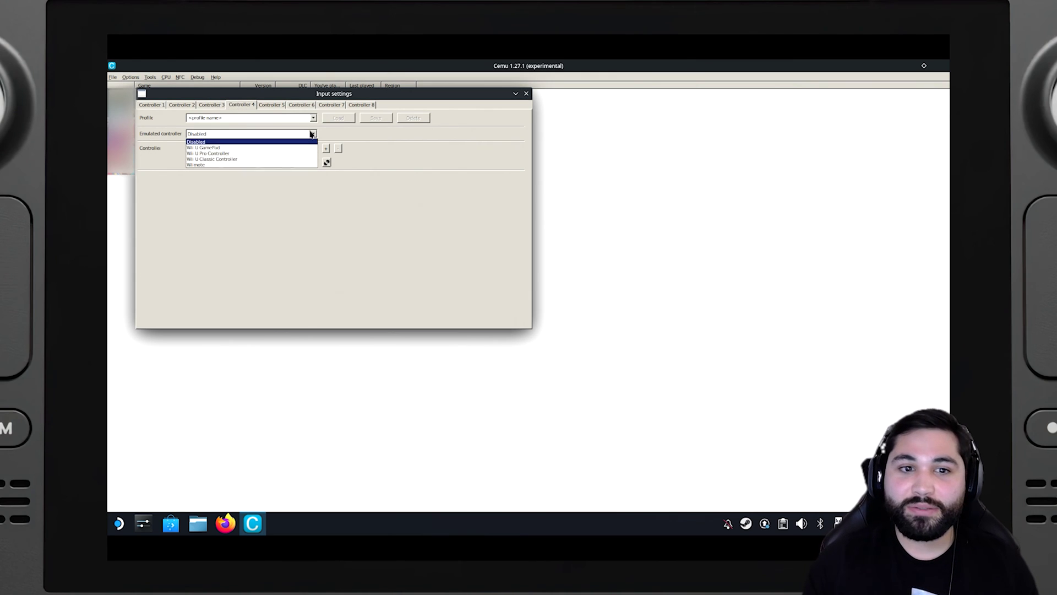
left_click(258, 154)
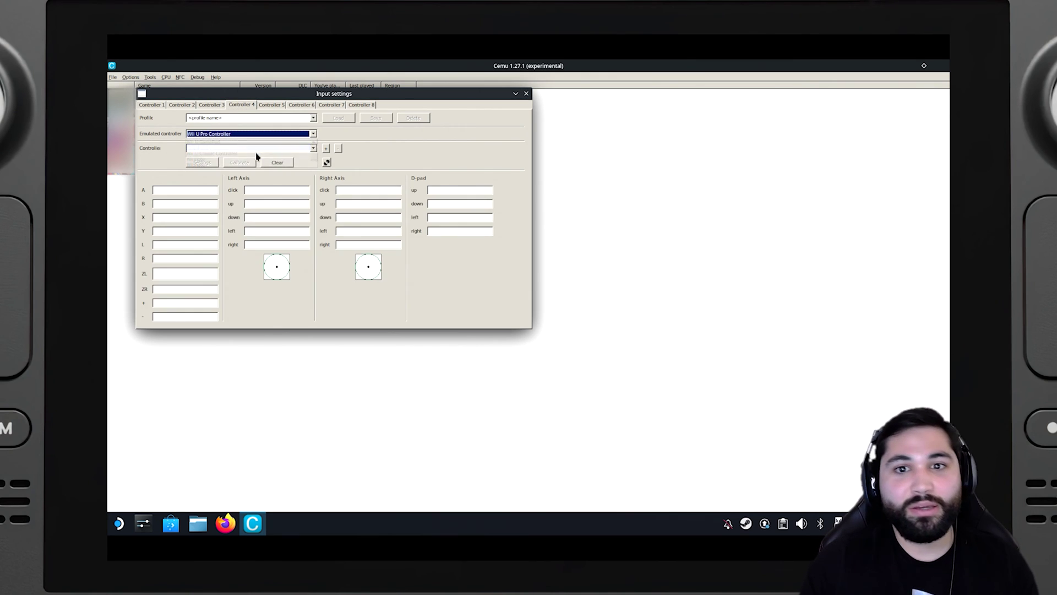
Start adding an XInput controller for Controller 4, then cancel without assigning one
left_click(325, 148)
left_click(422, 166)
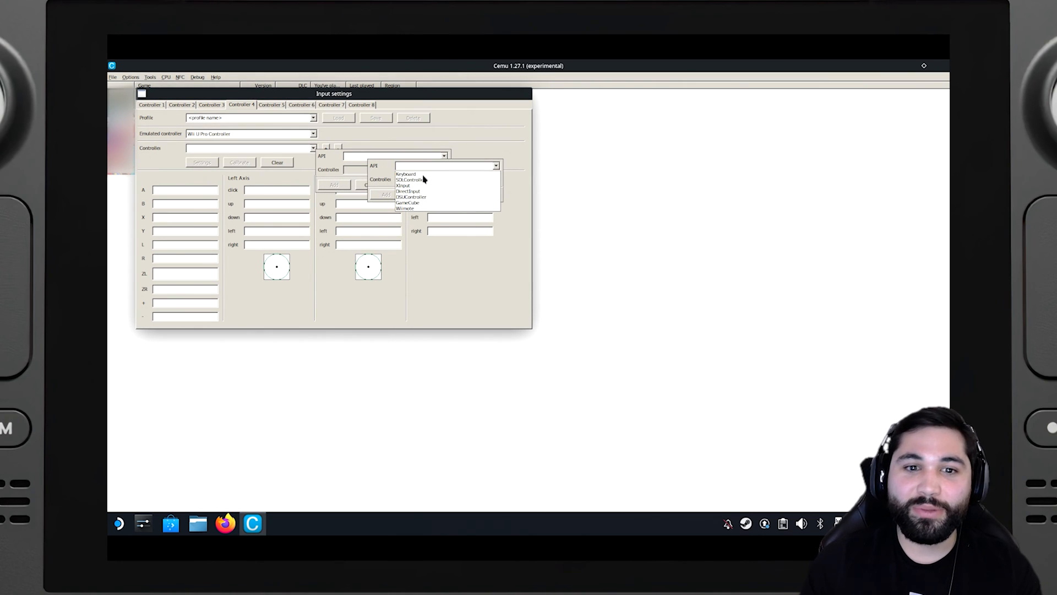
left_click(413, 186)
left_click(496, 180)
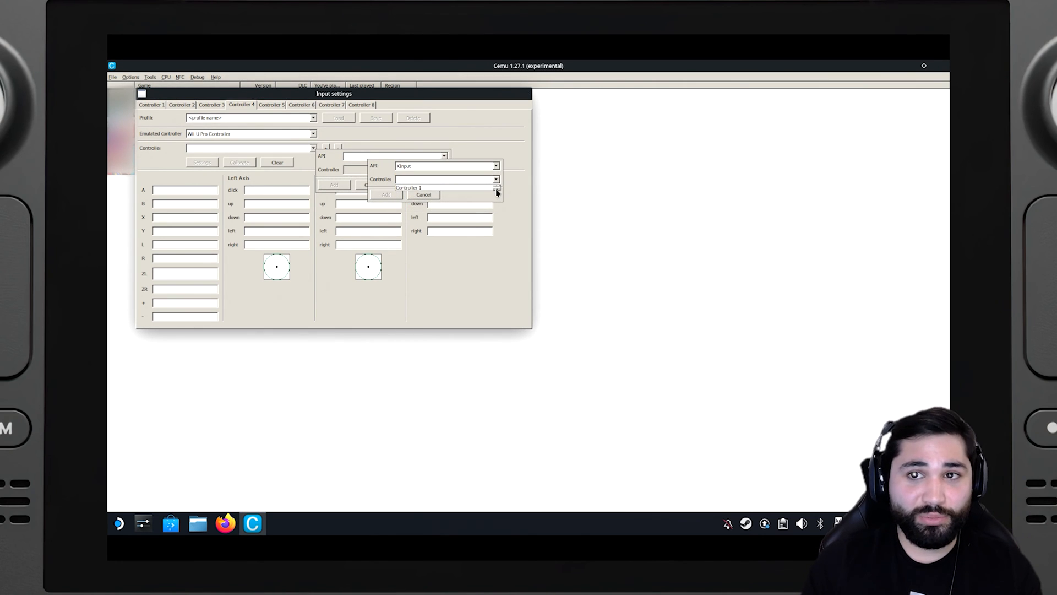
left_click(423, 194)
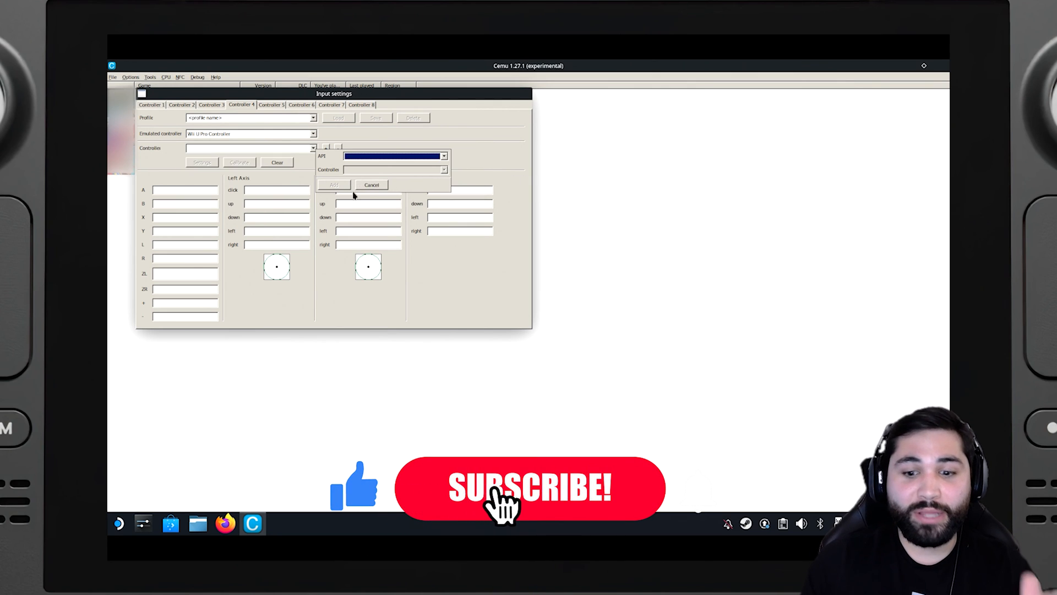
left_click(371, 184)
Check the Controller 2 and Controller 1 slots, showing Controller 1's DSUController gyro profile
left_click(184, 105)
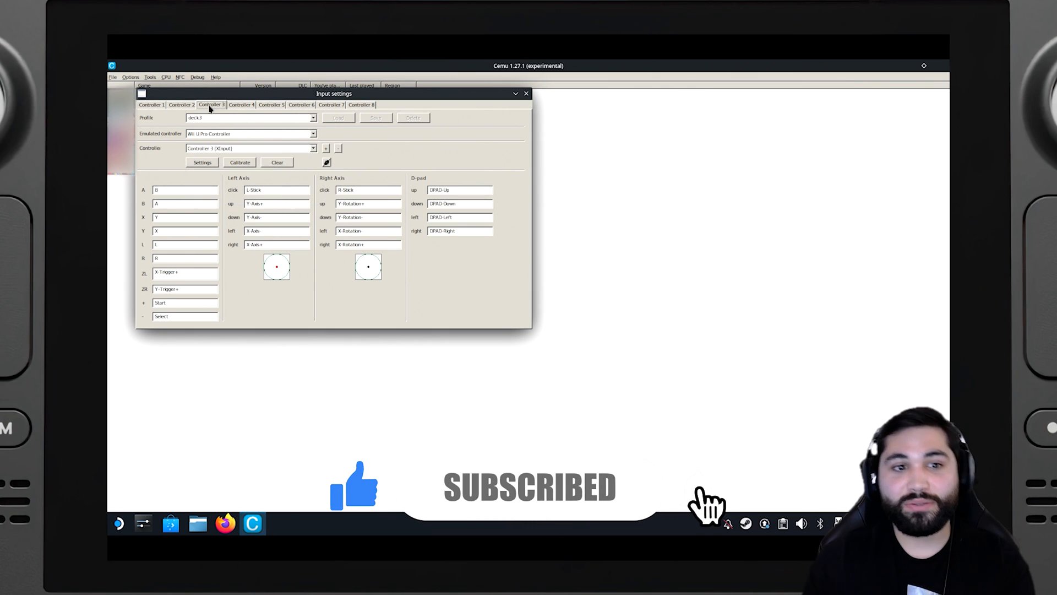
left_click(152, 104)
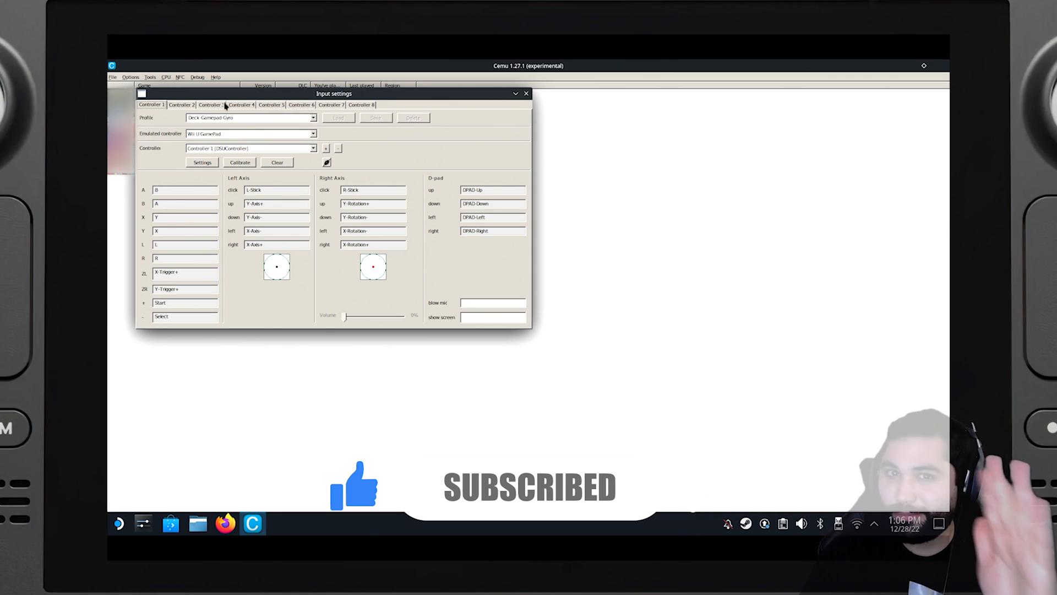